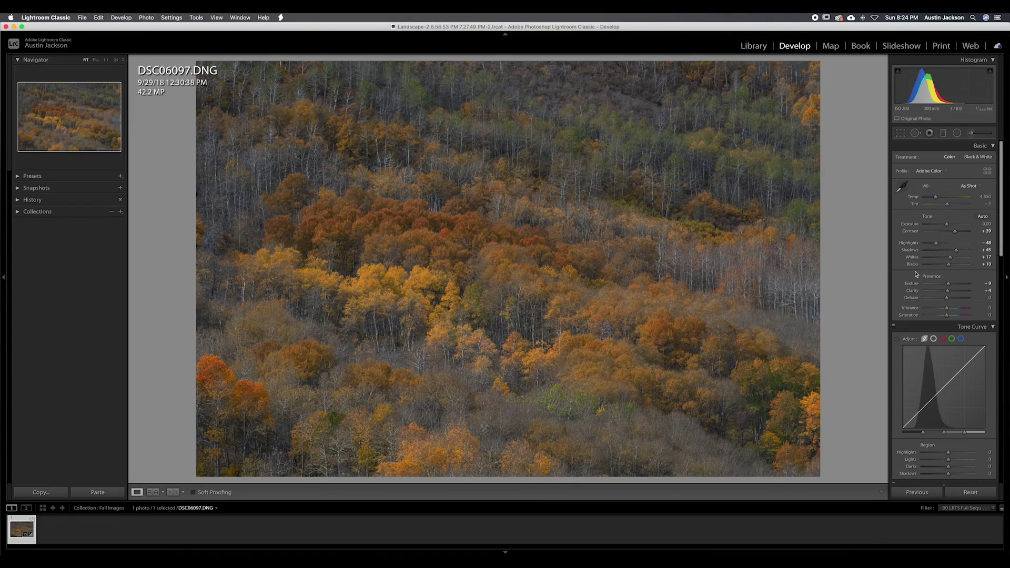
- Set the Blue Primary saturation to +100 in the camera calibration settings
scroll(928, 294, "down", 10)
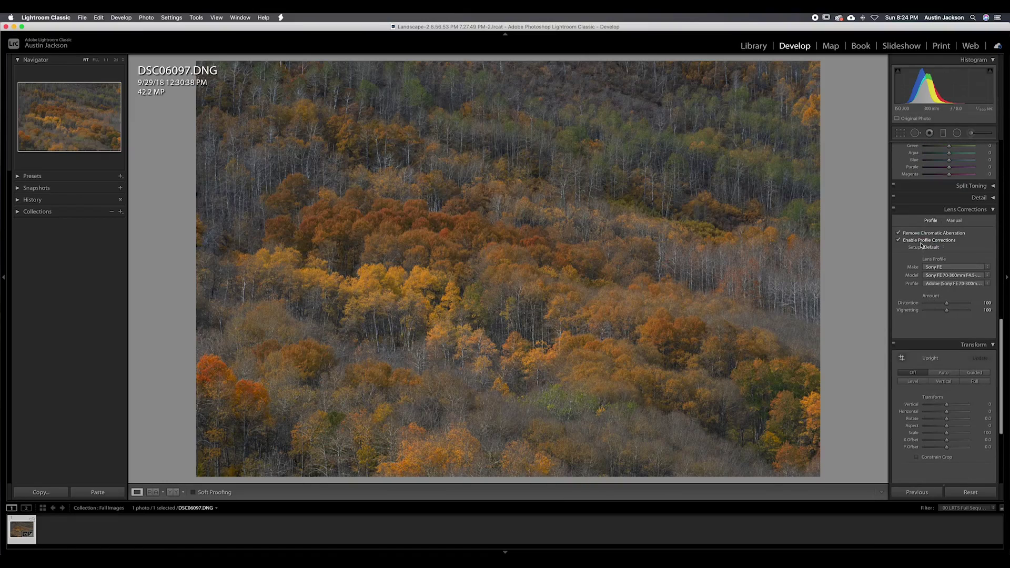
scroll(920, 245, "up", 10)
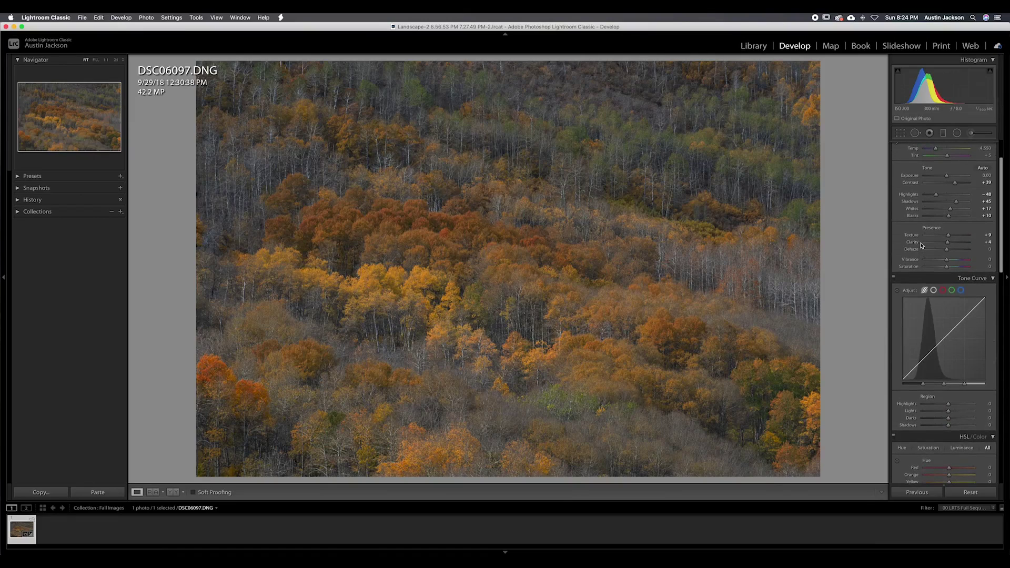
scroll(964, 230, "up", 3)
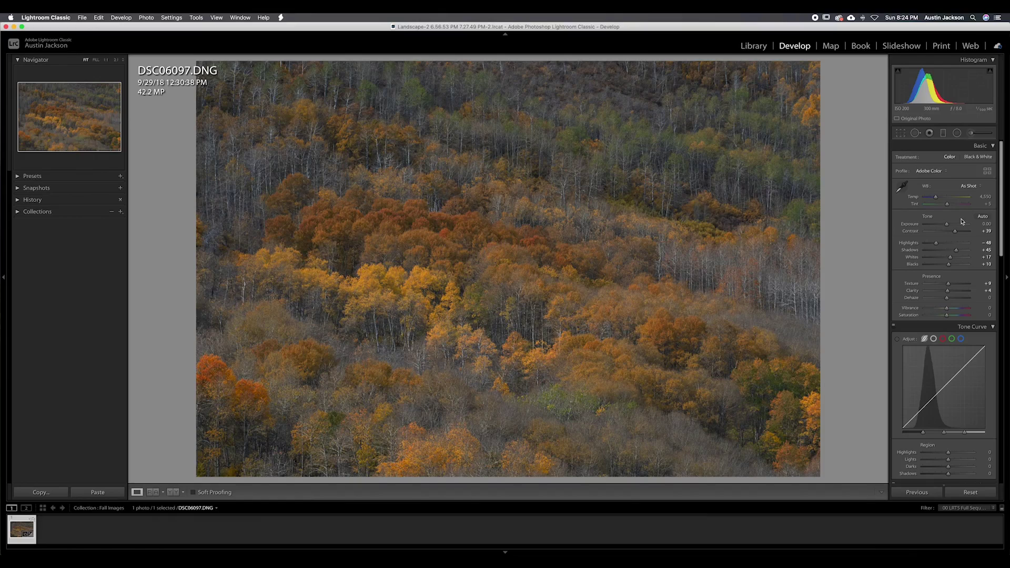
scroll(959, 232, "down", 5)
scroll(956, 239, "down", 15)
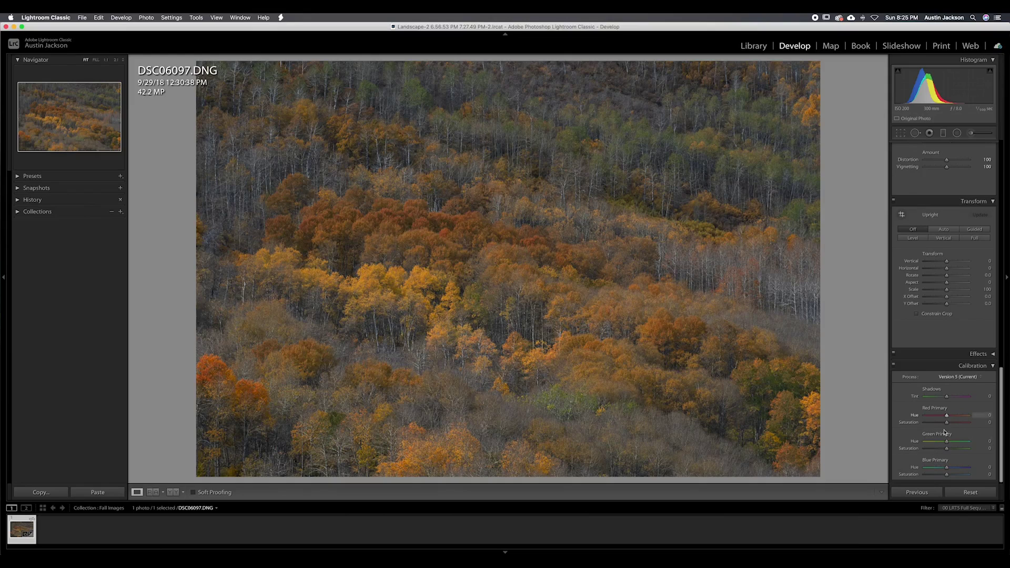
left_click_drag(948, 477, 979, 477)
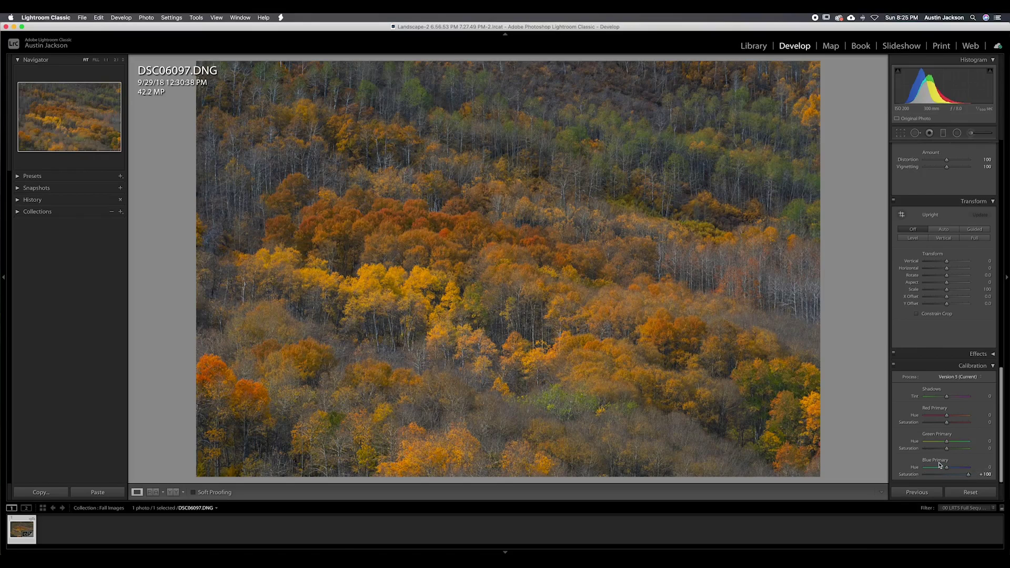
- Examine the yellow and orange trees and the bare trunks at the photo's upper left up close for colour changes
scroll(940, 465, "up", 10)
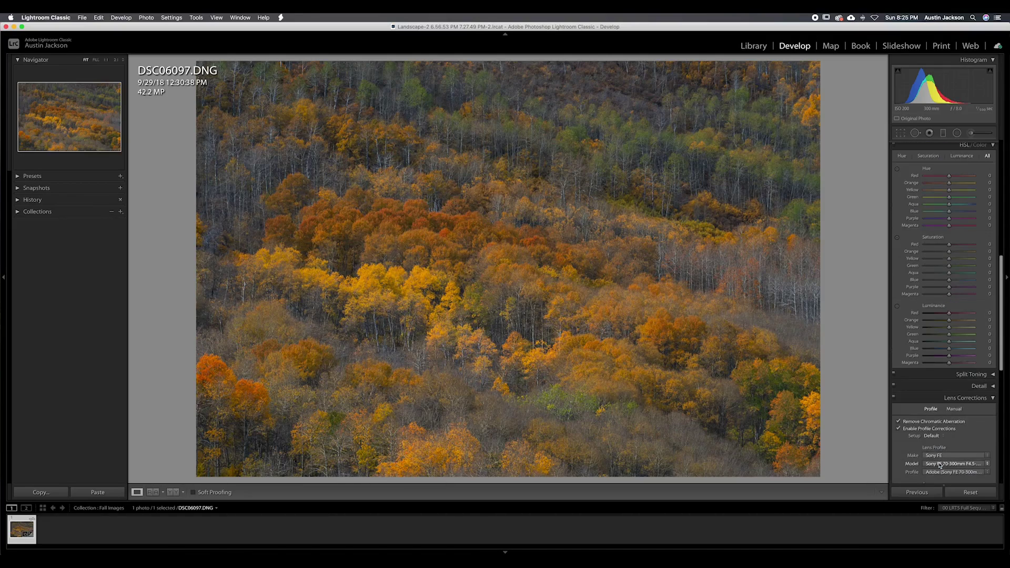
scroll(947, 463, "down", 10)
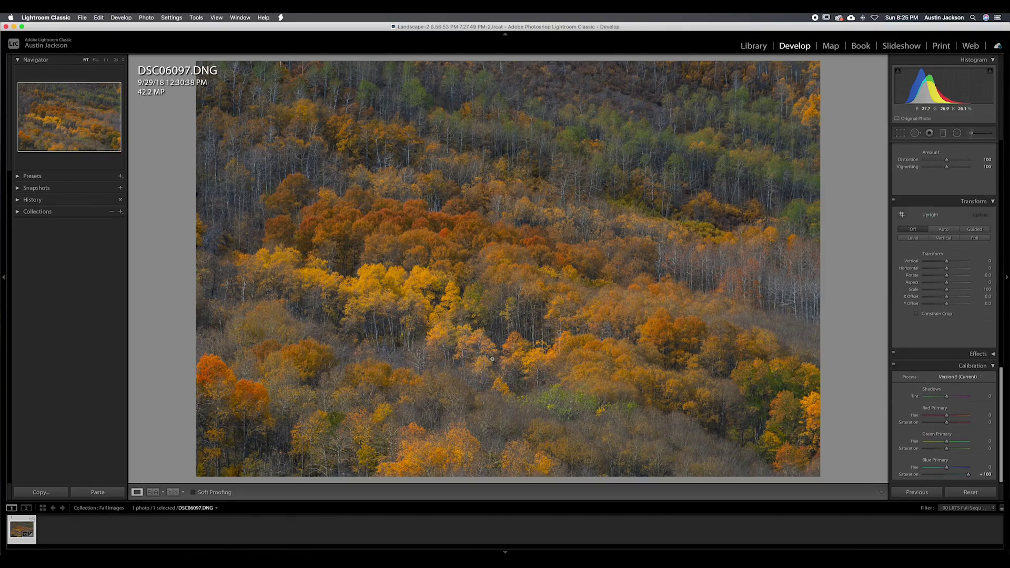
left_click(419, 277)
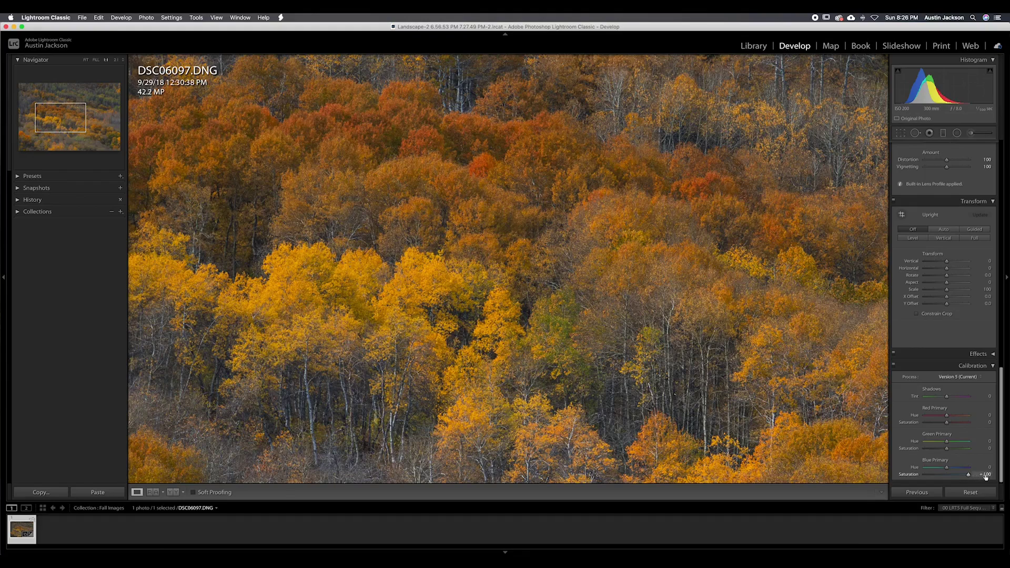
left_click(713, 382)
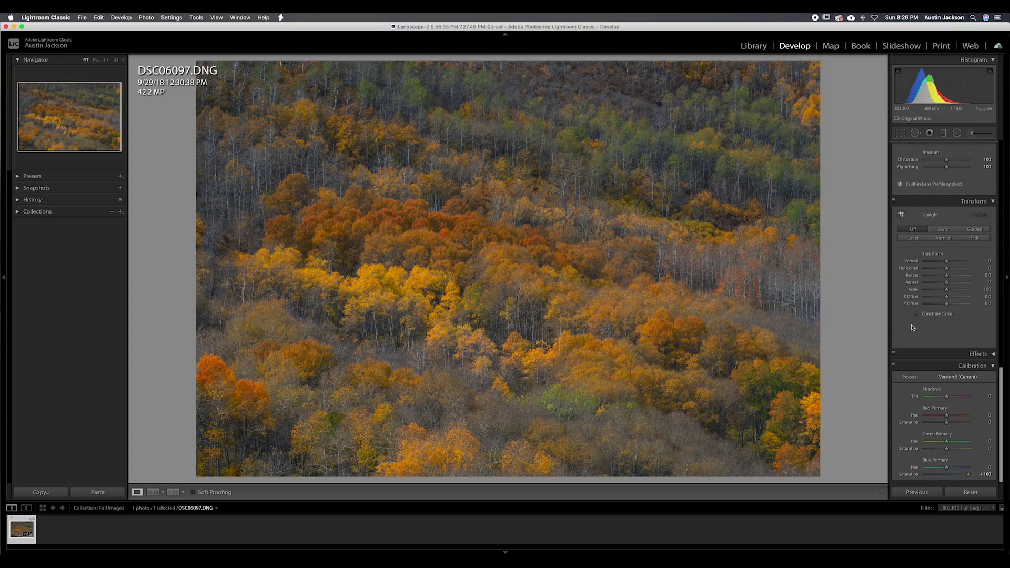
scroll(913, 328, "up", 12)
scroll(912, 327, "up", 3)
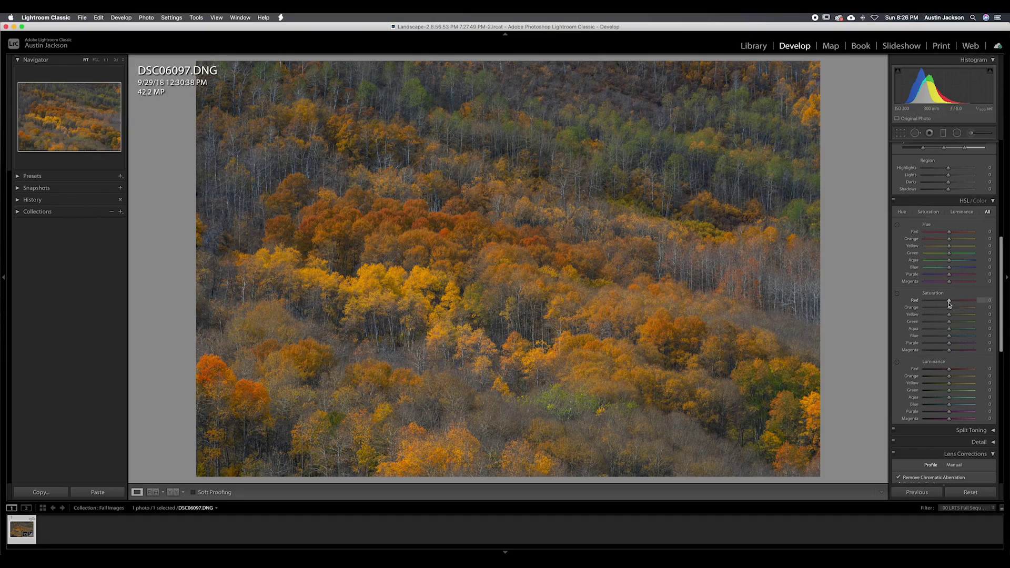
scroll(942, 321, "down", 10)
scroll(945, 426, "up", 8)
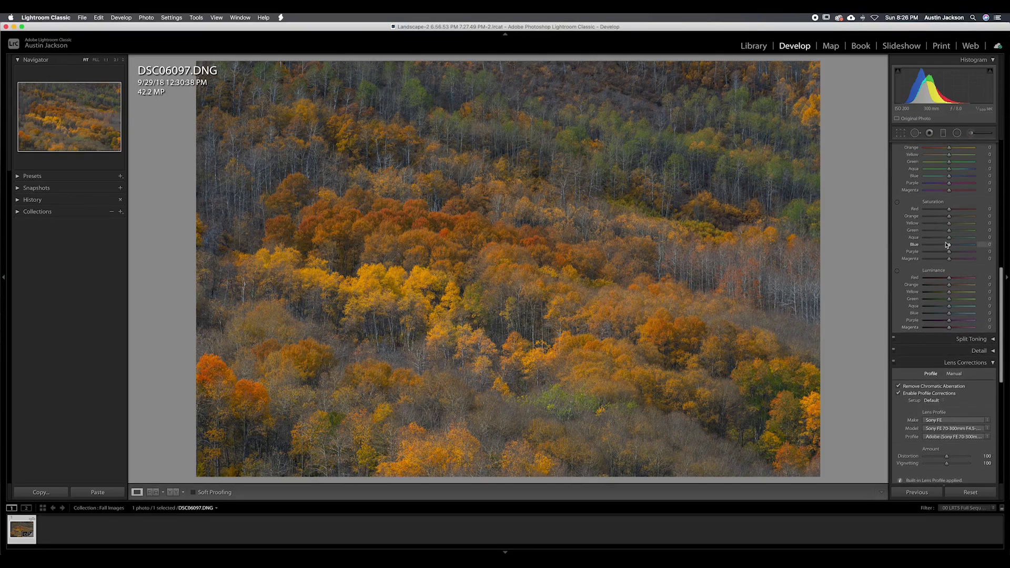
scroll(943, 327, "up", 1)
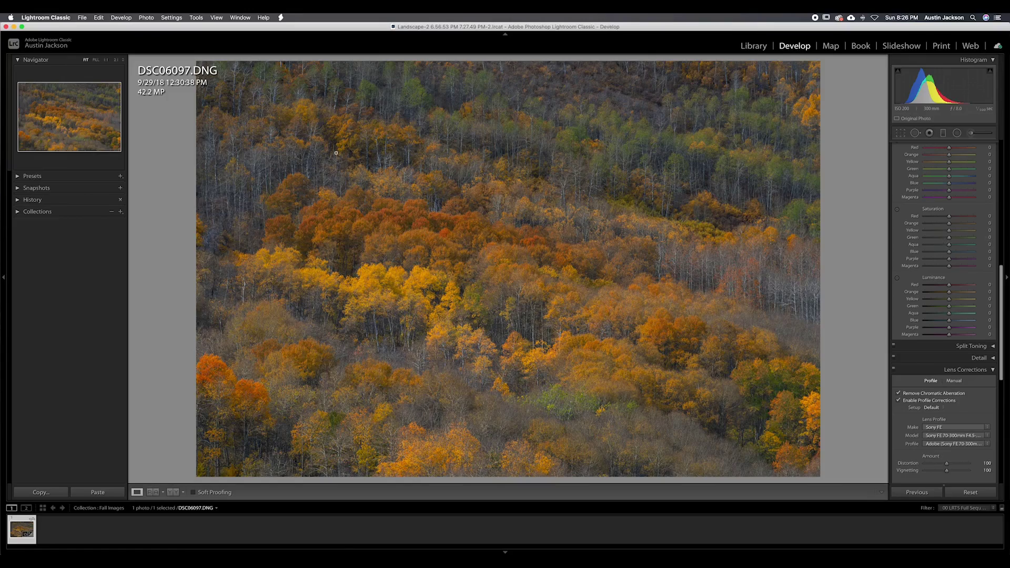
left_click(295, 165)
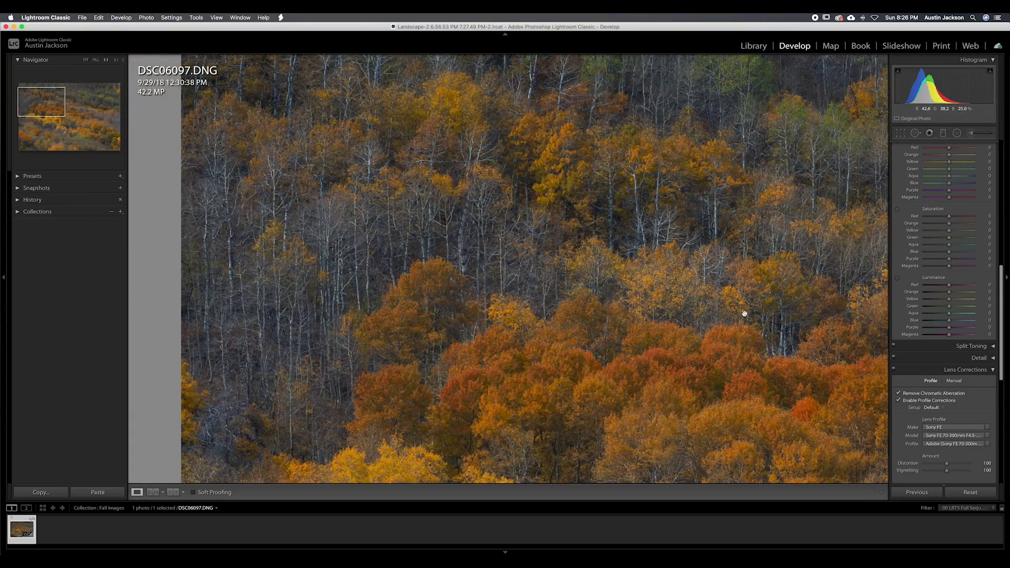
left_click(509, 251)
- Set the HSL Blue saturation to -51 and compare the photo with the HSL adjustments off and on
scroll(962, 220, "up", 3)
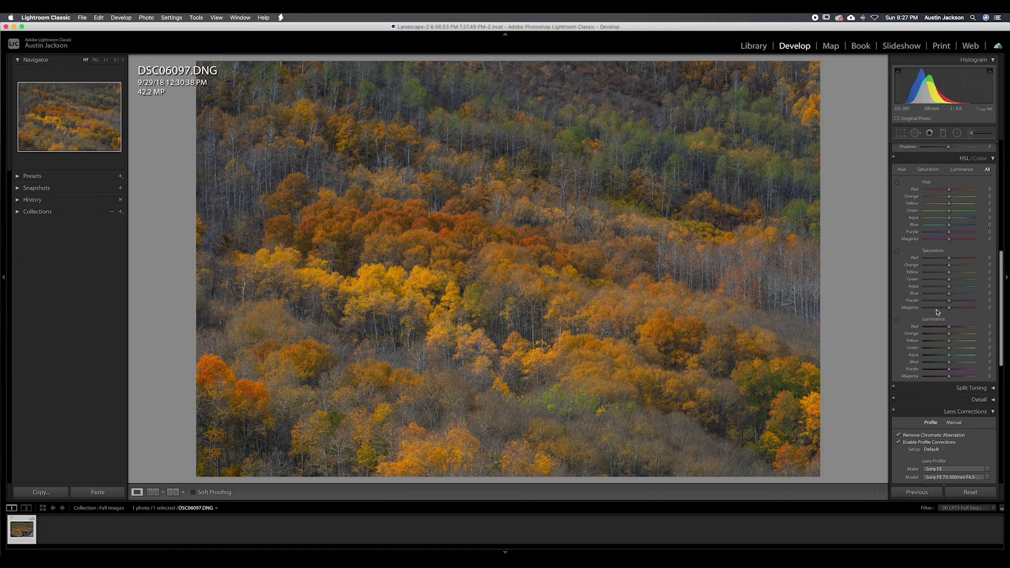
mouse_move(950, 296)
left_mouse_down()
mouse_move(921, 296)
mouse_move(938, 297)
left_mouse_up()
left_click(893, 159)
left_click(893, 159)
- Set the HSL luminance of Blue to +65, Yellow to +42 and Orange to +26
left_click_drag(949, 362, 966, 364)
mouse_move(950, 341)
left_mouse_down()
mouse_move(964, 343)
mouse_move(956, 335)
left_mouse_up()
left_click(959, 335)
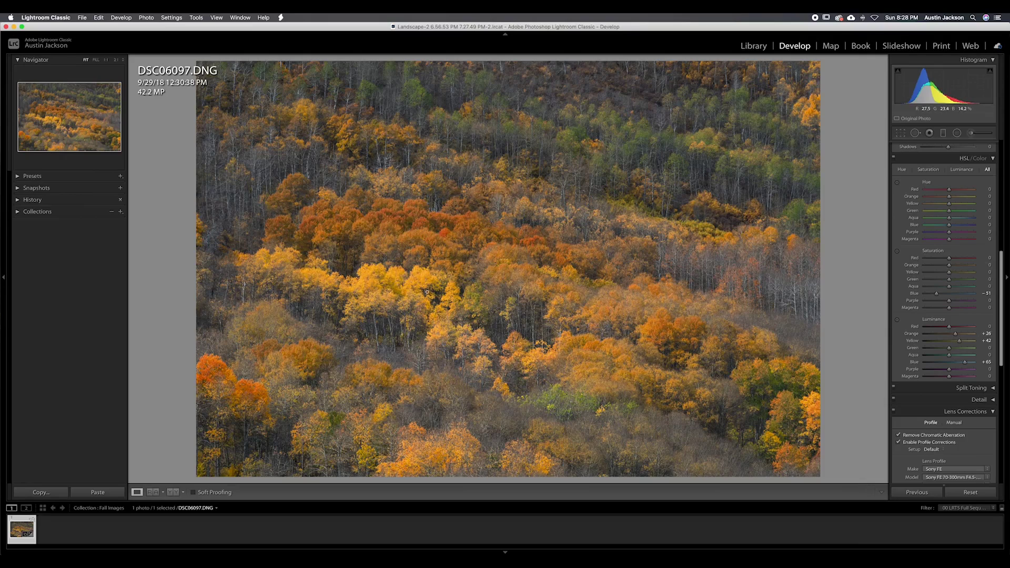
- Set HSL Orange saturation to +18, Yellow saturation to +15 and Green hue to -53, comparing the photo with HSL off and on
left_click_drag(949, 265, 954, 274)
left_click_drag(949, 212, 907, 213)
mouse_move(924, 213)
left_mouse_down()
mouse_move(939, 213)
mouse_move(880, 209)
mouse_move(937, 212)
left_mouse_up()
left_click(893, 158)
left_click(893, 158)
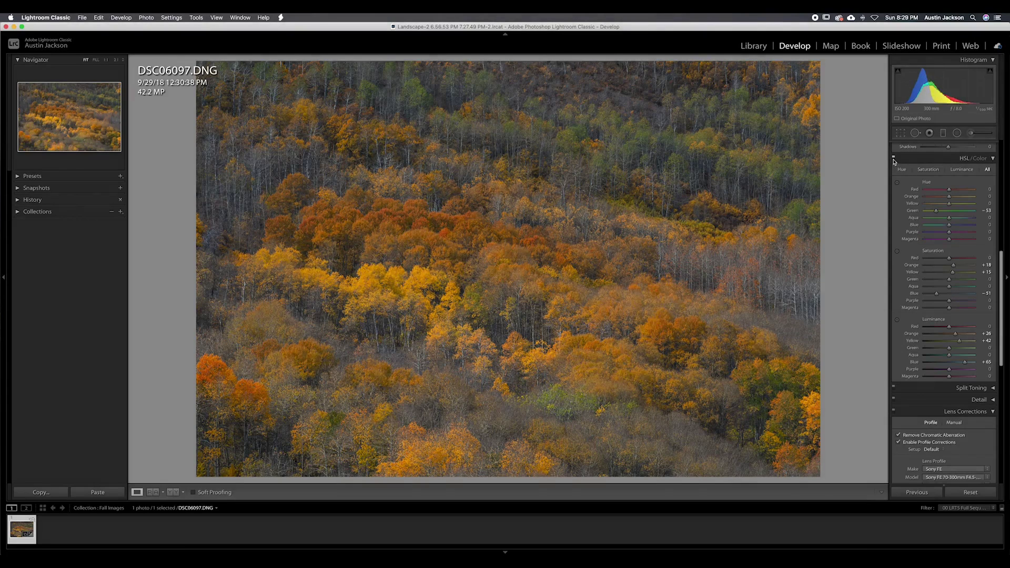
left_click(893, 158)
left_click(894, 158)
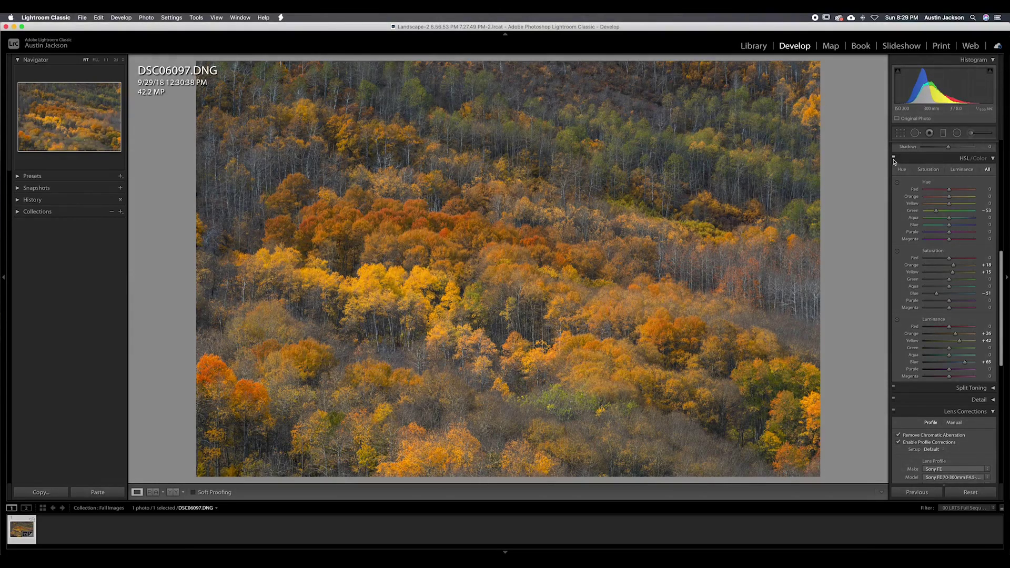
- Lower the Highlights to -76 in the basic tone adjustments
scroll(918, 240, "up", 5)
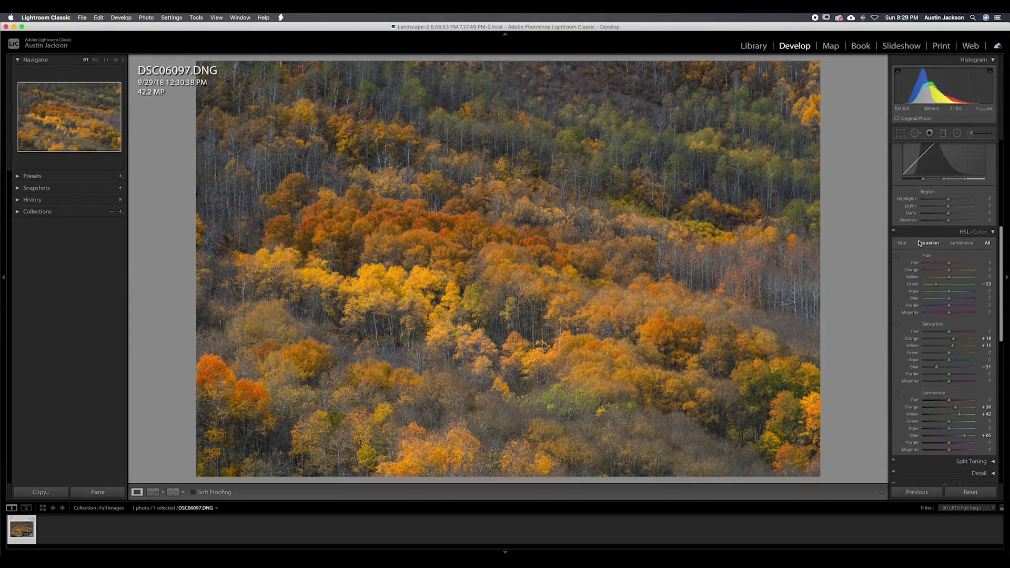
scroll(920, 243, "up", 2)
scroll(921, 237, "up", 4)
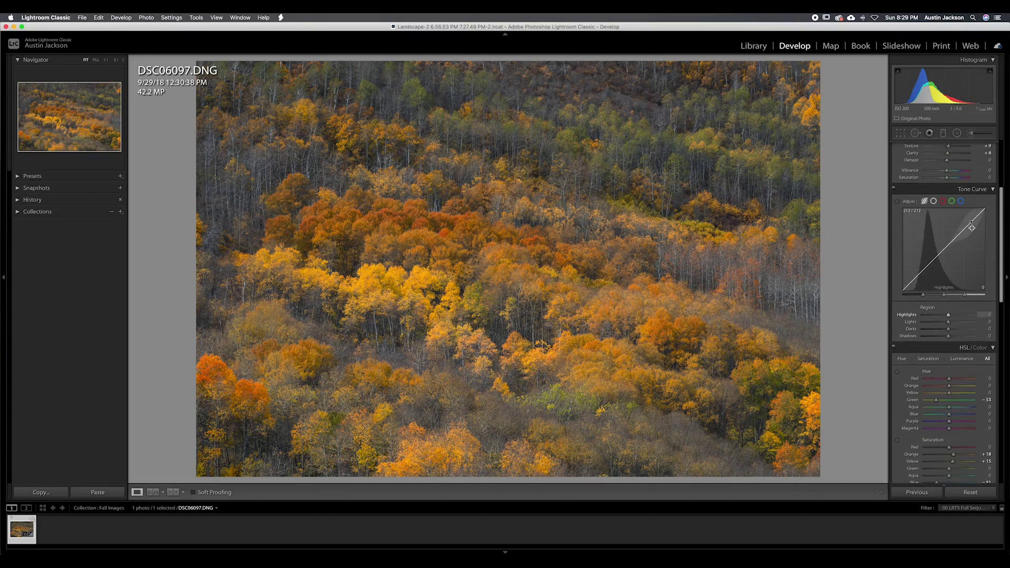
scroll(976, 210, "up", 3)
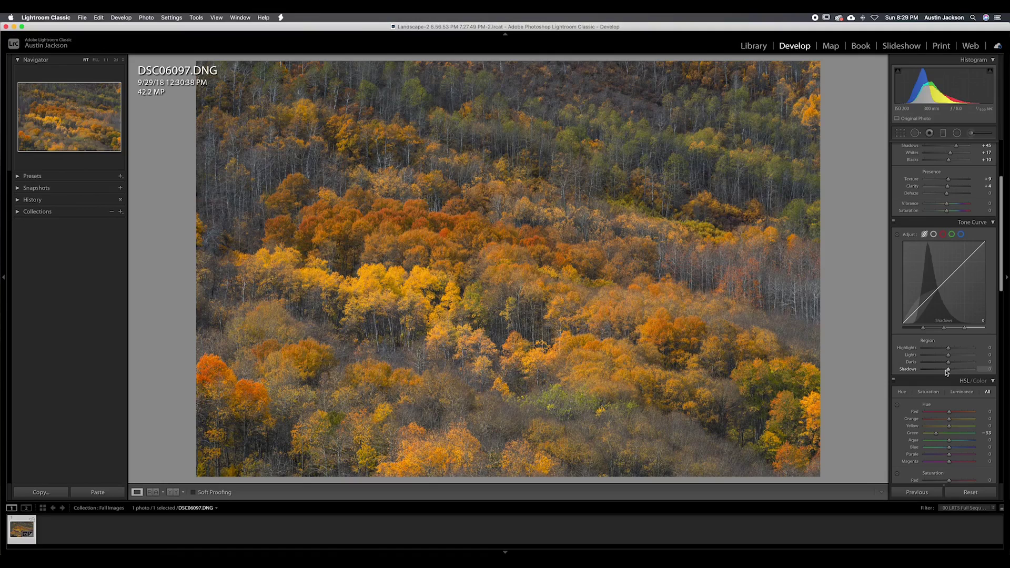
scroll(947, 371, "up", 3)
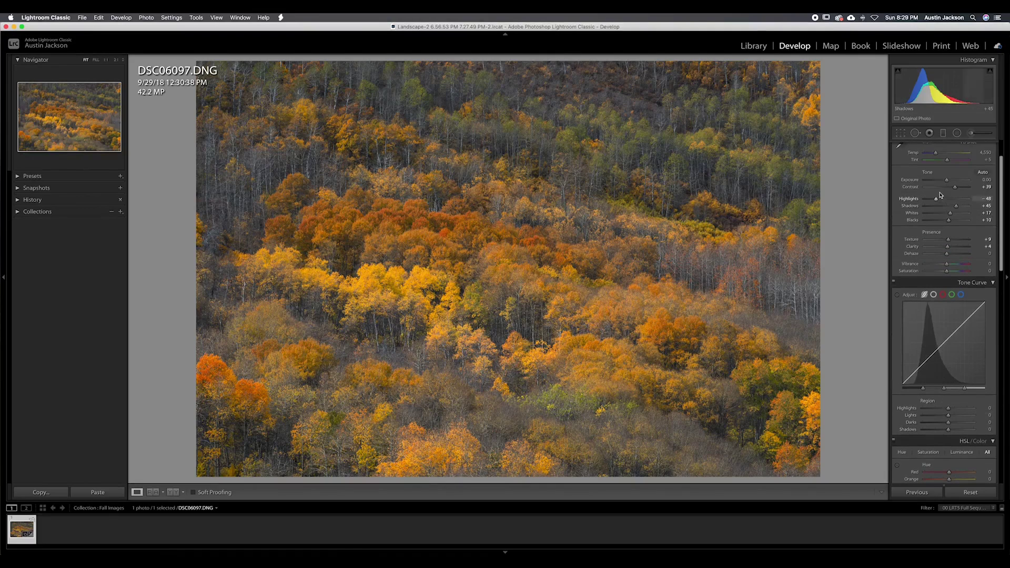
left_click_drag(936, 202, 931, 202)
scroll(940, 199, "up", 3)
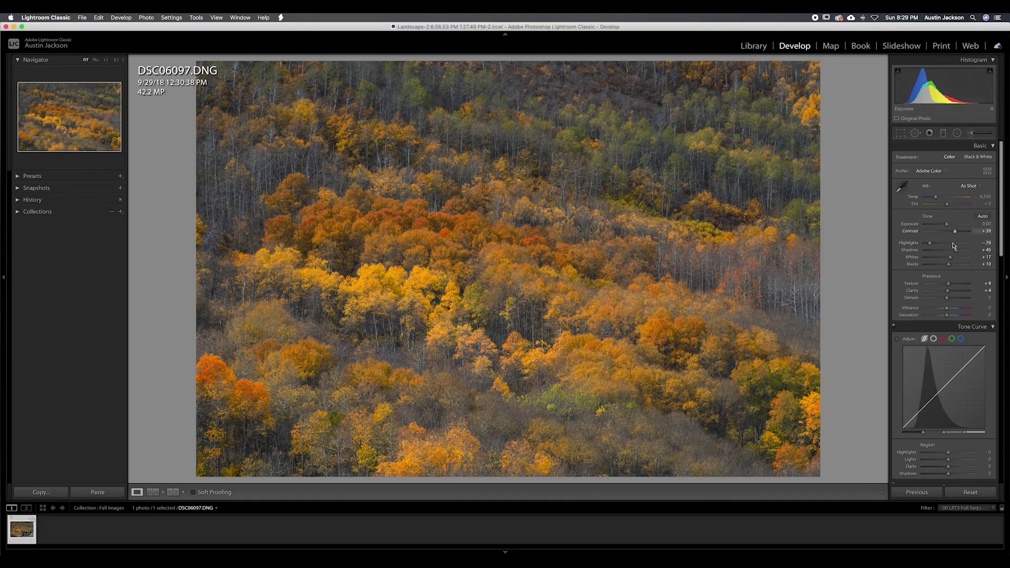
- Set the tone curve's Highlights to +41, Lights to -12, Darks to -2 and Shadows to -6, comparing the photo without the curve
scroll(952, 246, "down", 4)
scroll(951, 246, "down", 1)
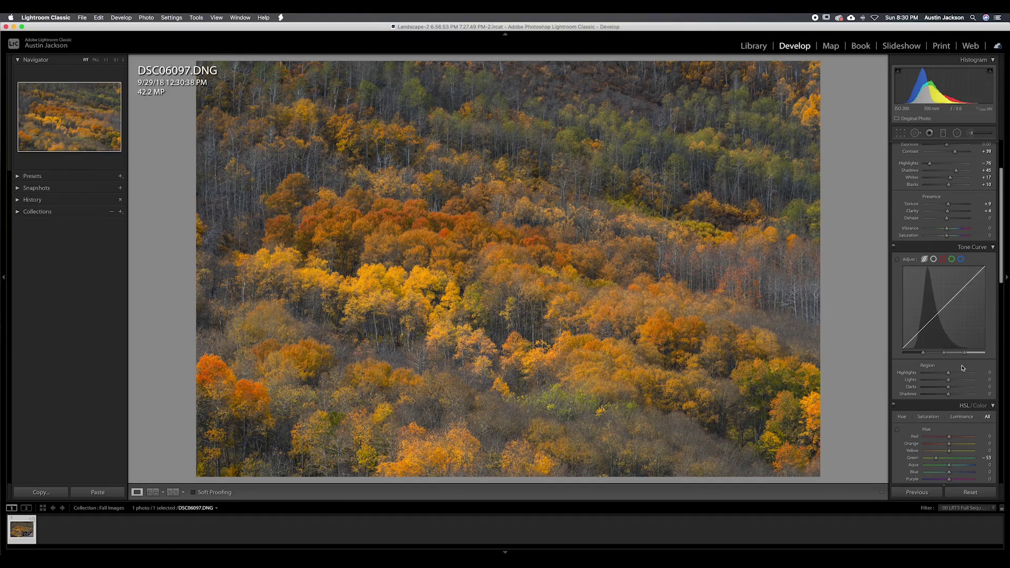
mouse_move(949, 375)
left_mouse_down()
mouse_move(965, 375)
mouse_move(945, 381)
mouse_move(948, 396)
mouse_move(958, 375)
mouse_move(970, 374)
mouse_move(960, 374)
left_mouse_up()
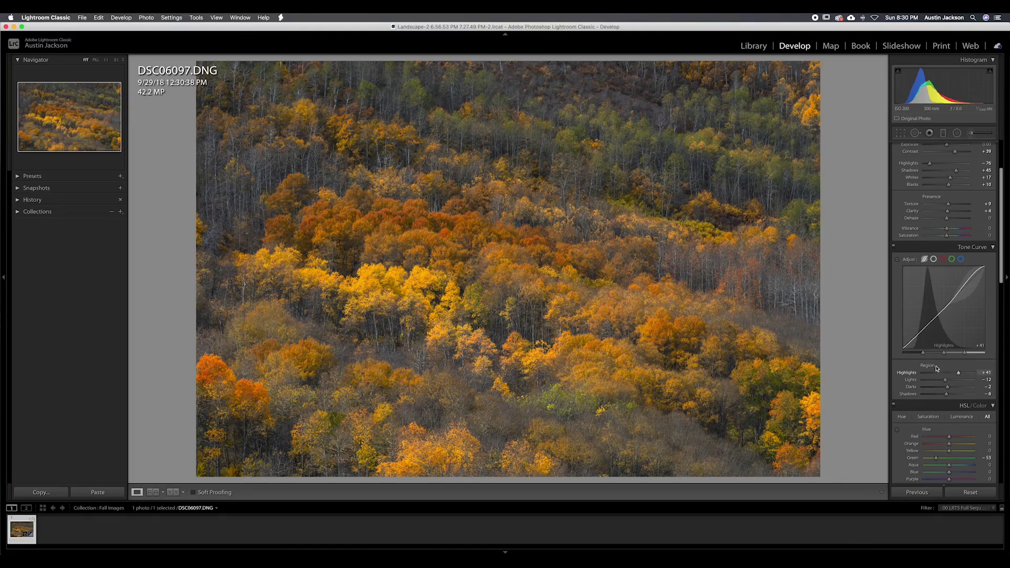
left_click(894, 247)
left_click(894, 246)
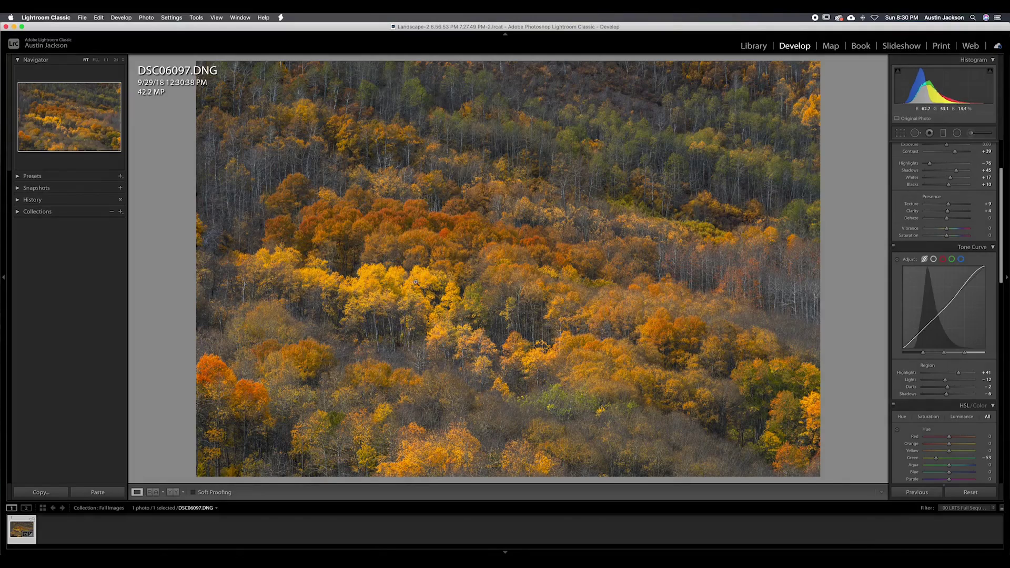
left_click(894, 247)
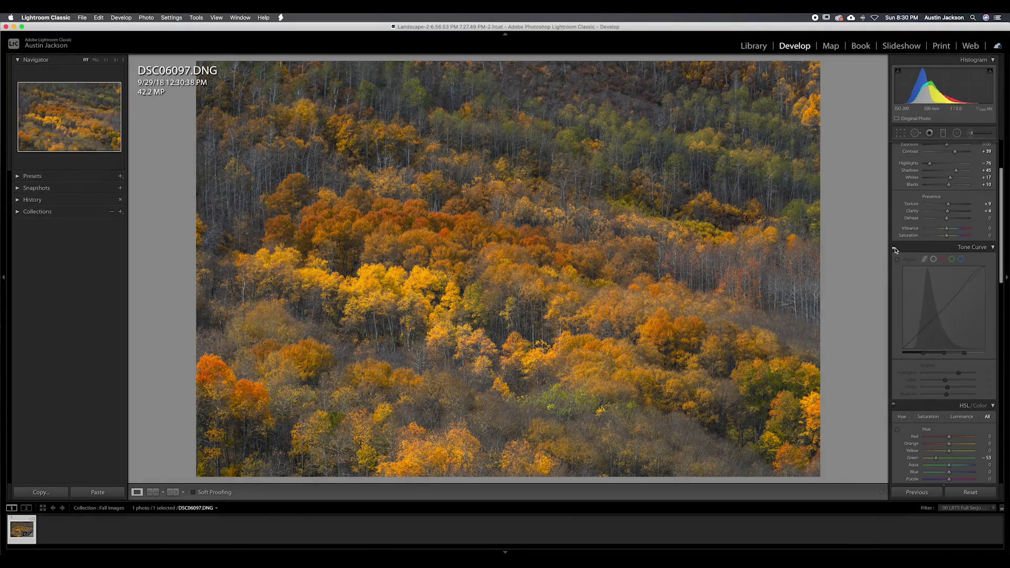
left_click(895, 247)
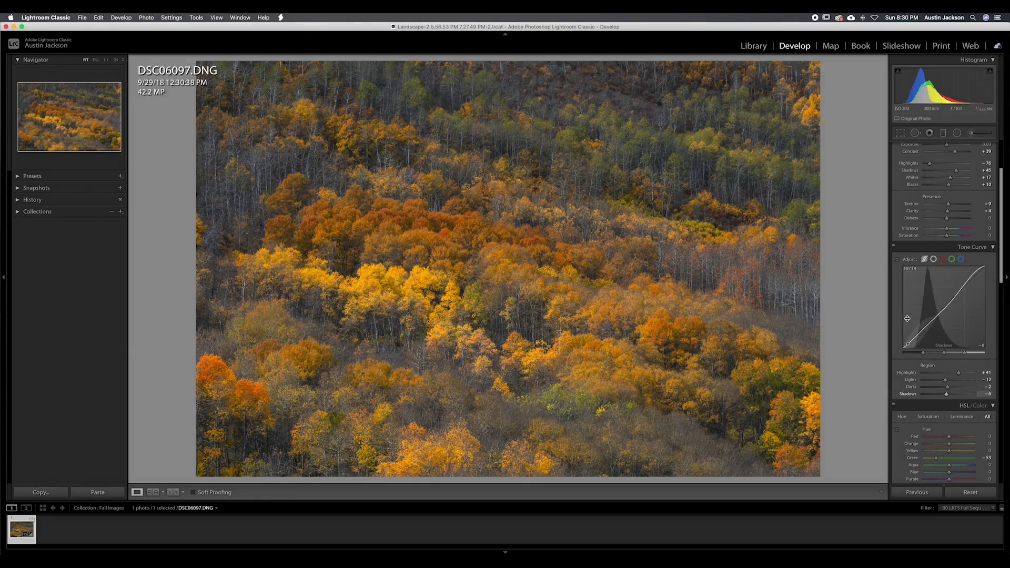
- Review the HSL, lens correction, calibration and tone curve settings applied to the photo
scroll(947, 323, "down", 10)
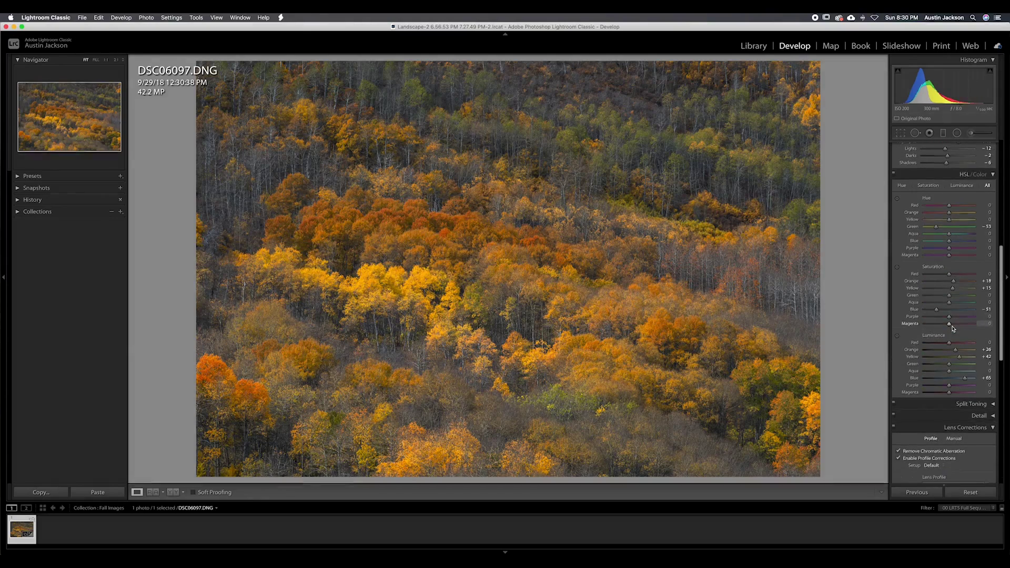
scroll(953, 329, "down", 6)
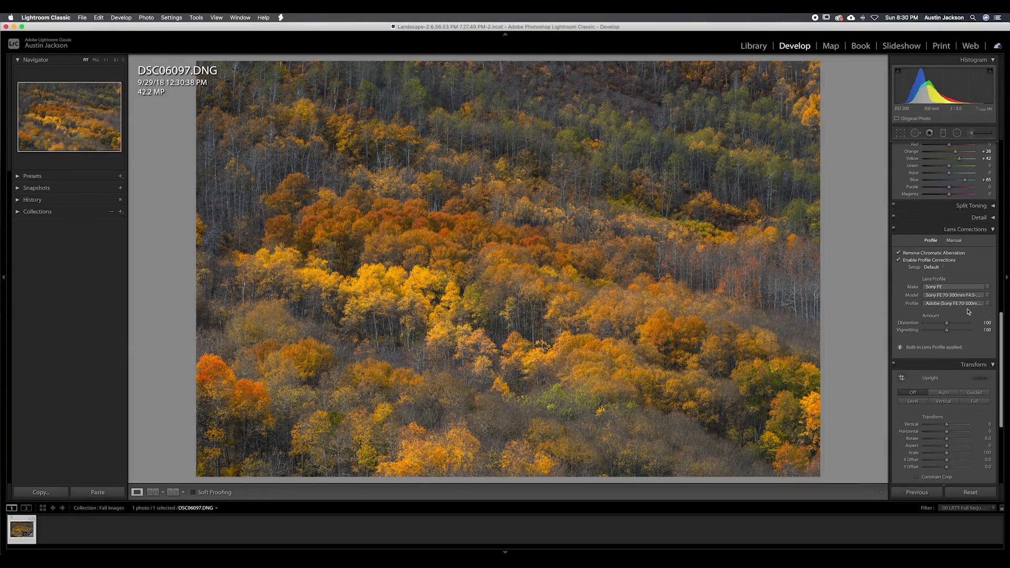
scroll(967, 311, "down", 4)
scroll(967, 312, "down", 3)
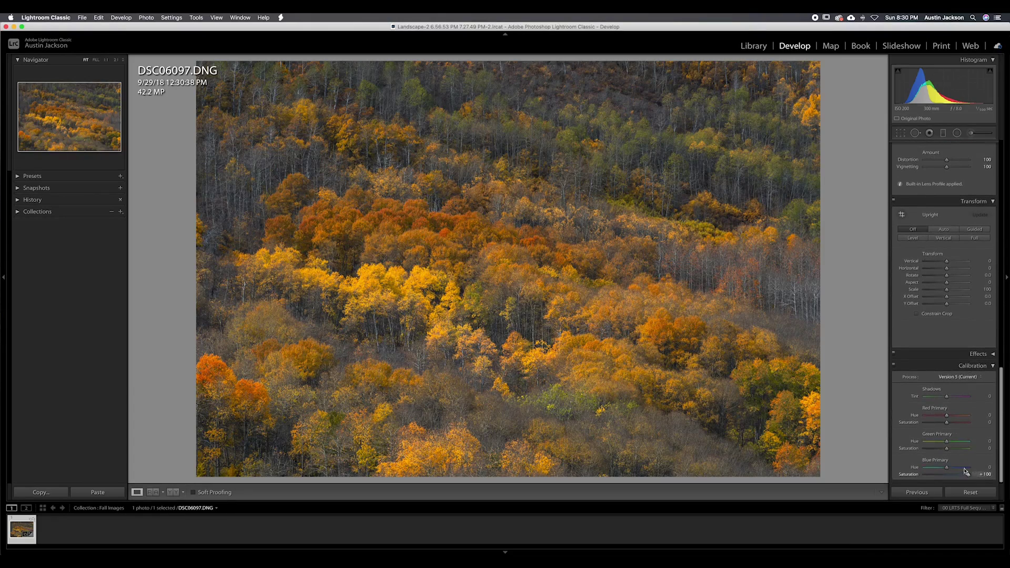
scroll(963, 465, "up", 10)
scroll(957, 458, "up", 2)
left_click_drag(949, 219, 937, 220)
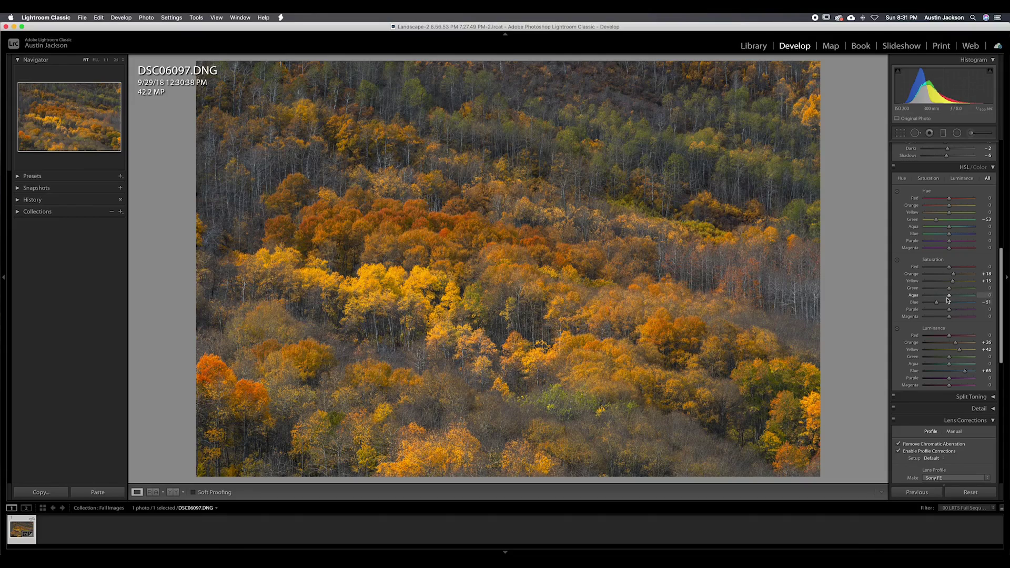
scroll(947, 300, "up", 5)
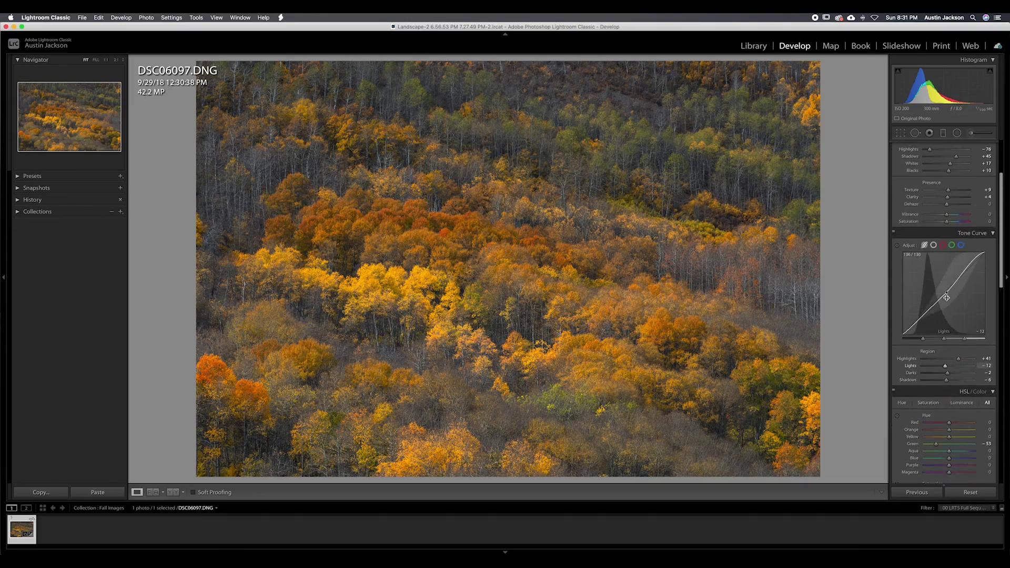